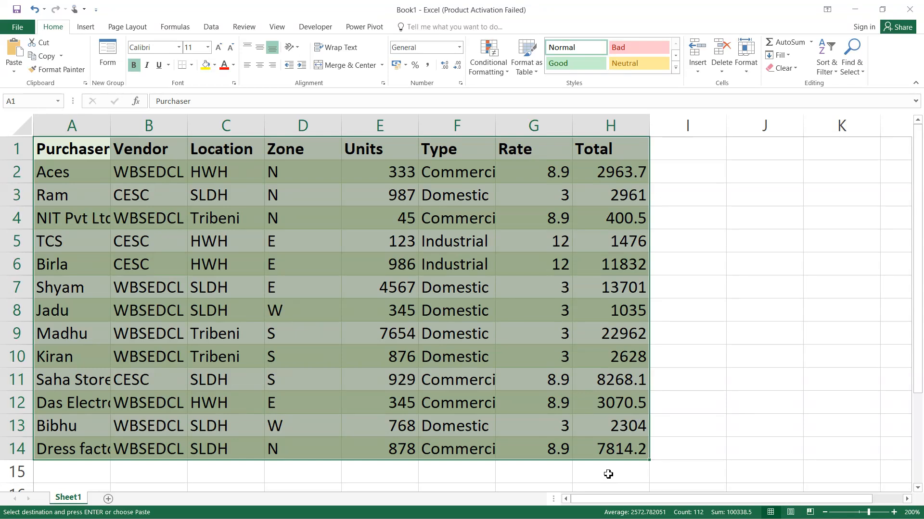
Step: Fit the Type column to its contents and create a PivotTable from Sheet1 A1:H14 on a new worksheet
{"action": "double_click", "coordinate": [496, 132]}
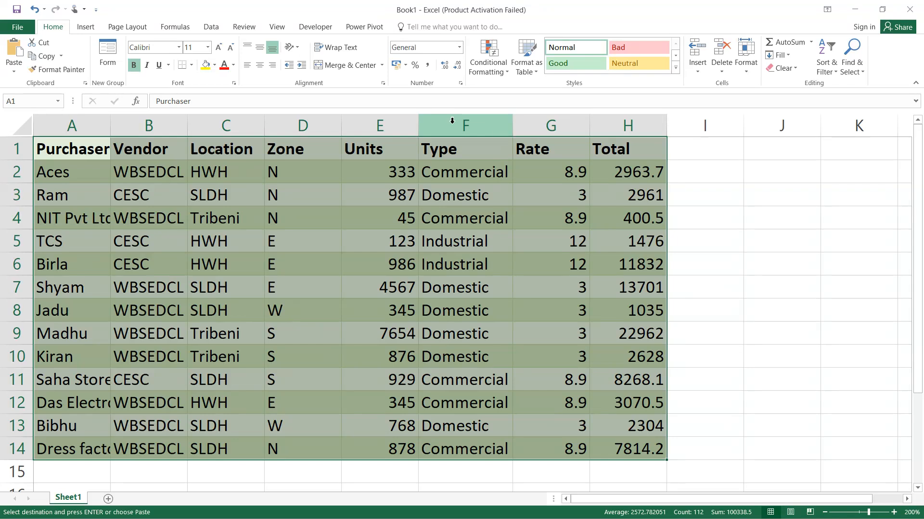
{"action": "left_click", "coordinate": [86, 30]}
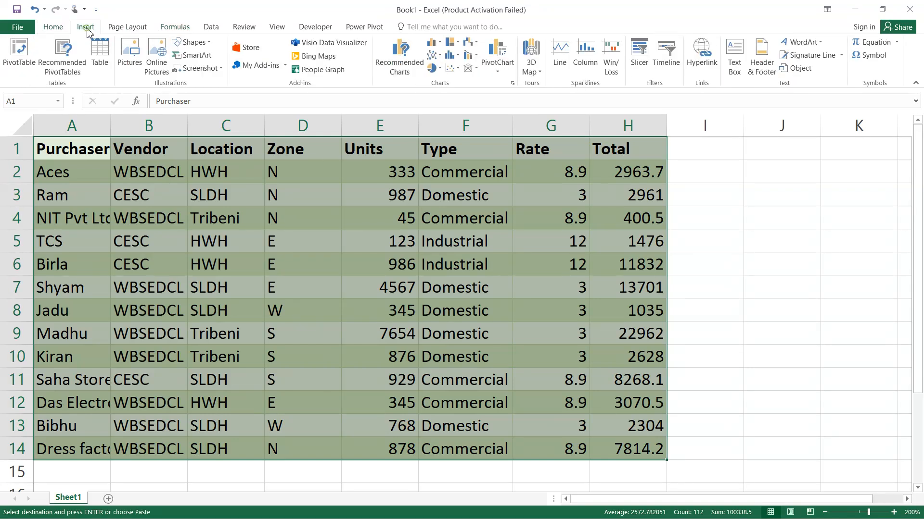
{"action": "left_click", "coordinate": [26, 59]}
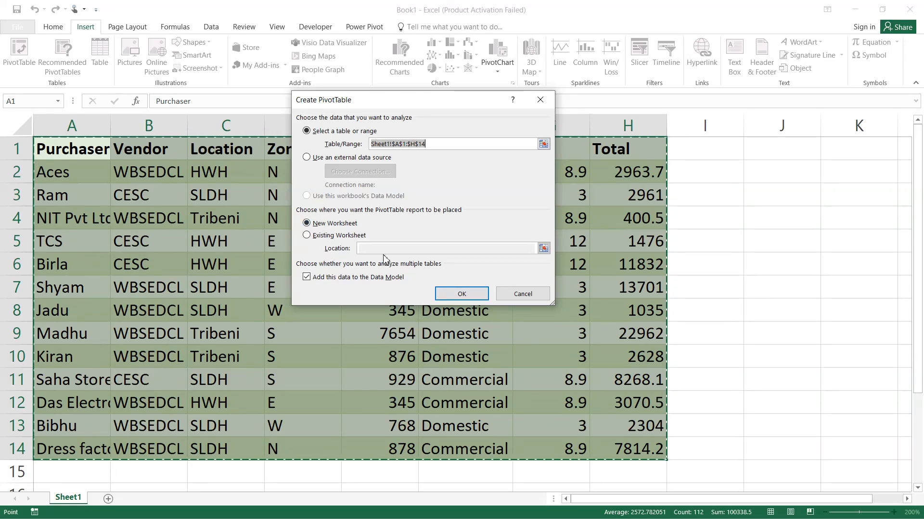
{"action": "left_click", "coordinate": [451, 296]}
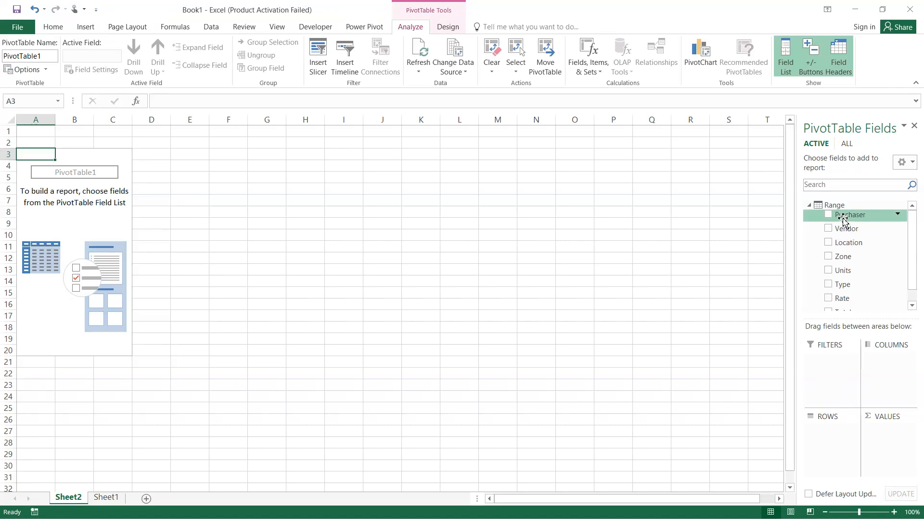
Step: Place the Vendor field in the PivotTable's rows and the Total field in its values
{"action": "left_click_drag", "start_coordinate": [843, 228], "coordinate": [827, 438]}
{"action": "scroll", "coordinate": [861, 283], "scroll_direction": "down", "scroll_amount": 1}
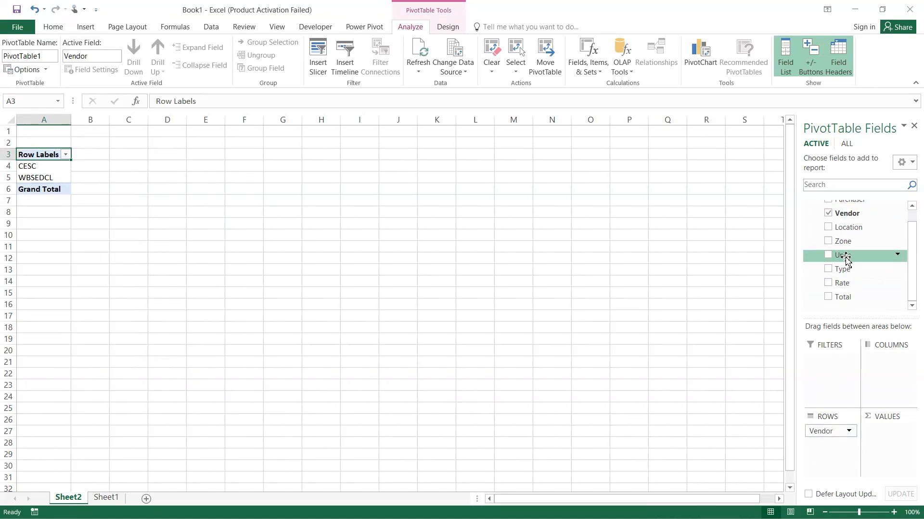
{"action": "left_click_drag", "start_coordinate": [842, 297], "coordinate": [894, 439]}
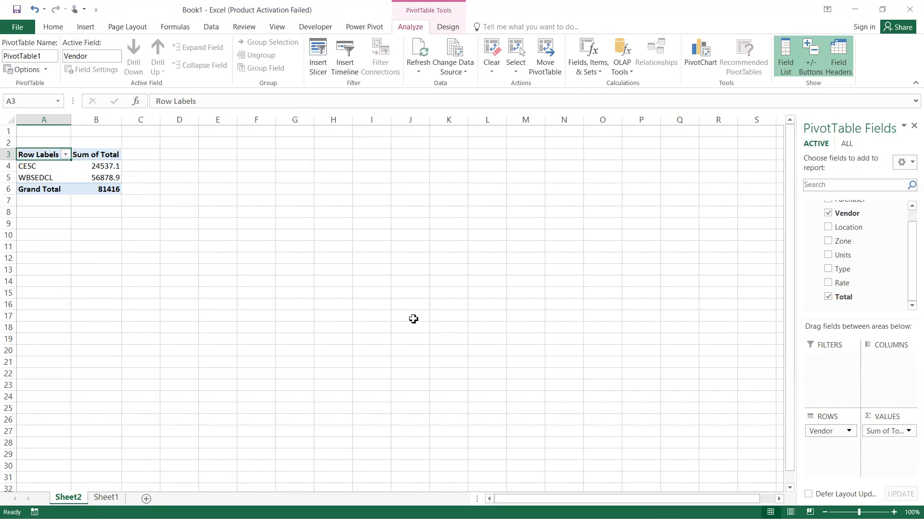
Step: Add the Total field to the PivotTable's values a second time
{"action": "left_click", "coordinate": [894, 512]}
{"action": "left_click", "coordinate": [894, 512]}
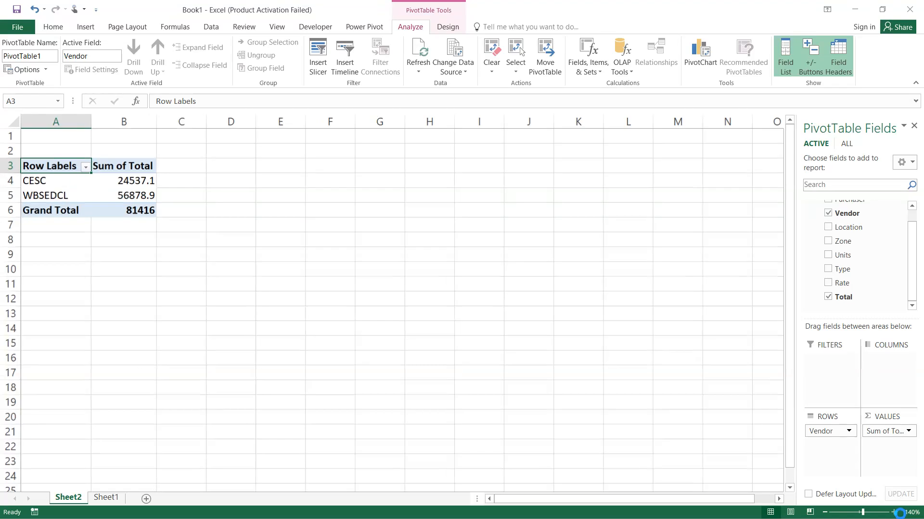
{"action": "left_click", "coordinate": [893, 512]}
{"action": "left_click", "coordinate": [894, 512]}
{"action": "left_click", "coordinate": [893, 513]}
{"action": "left_click", "coordinate": [894, 512]}
{"action": "left_click", "coordinate": [894, 512]}
{"action": "left_click", "coordinate": [894, 512]}
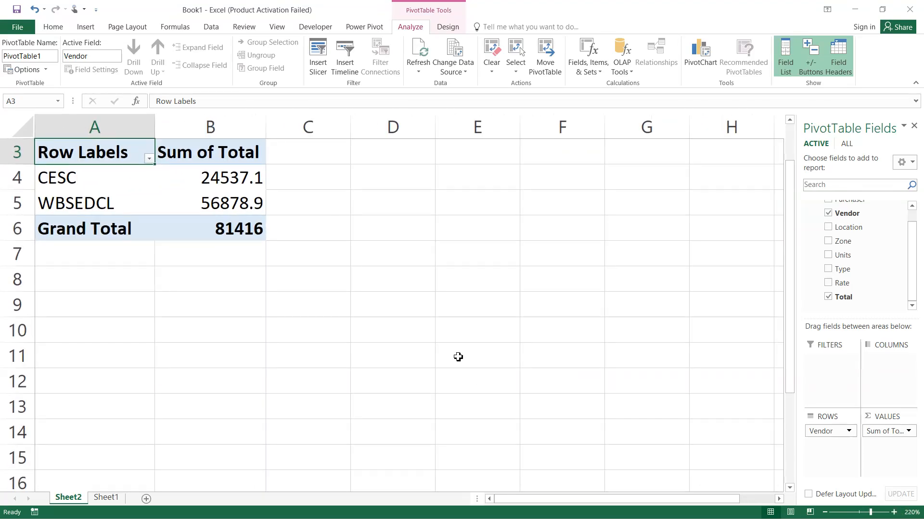
{"action": "scroll", "coordinate": [458, 357], "scroll_direction": "up", "scroll_amount": 1}
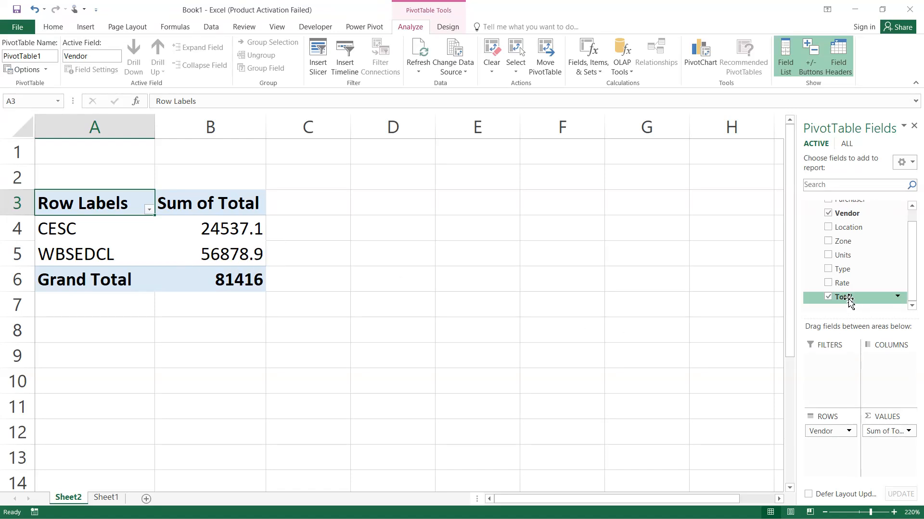
{"action": "left_click_drag", "start_coordinate": [848, 302], "coordinate": [881, 445]}
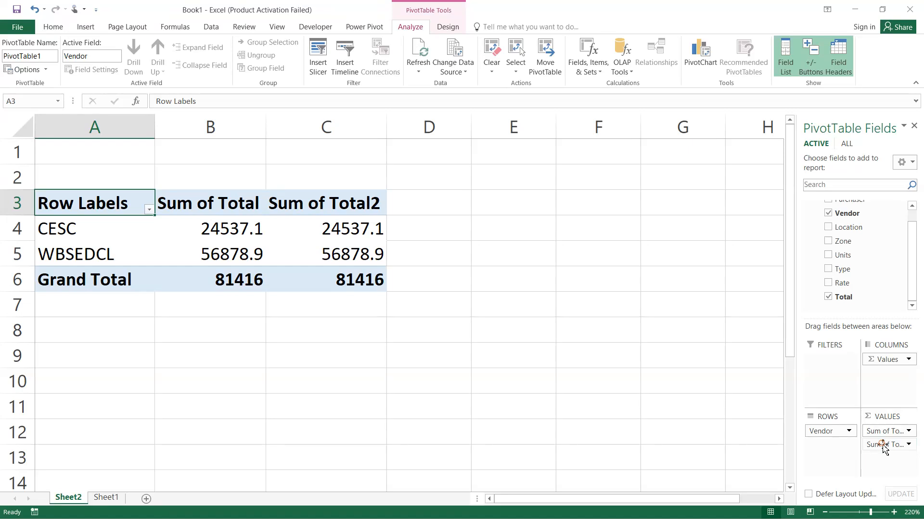
Step: Set the second Total value field, Sum of Total2, to show values as % of Grand Total
{"action": "left_click", "coordinate": [880, 445]}
{"action": "left_click", "coordinate": [879, 445]}
{"action": "left_click", "coordinate": [879, 445]}
{"action": "left_click", "coordinate": [879, 446]}
{"action": "left_click", "coordinate": [878, 446]}
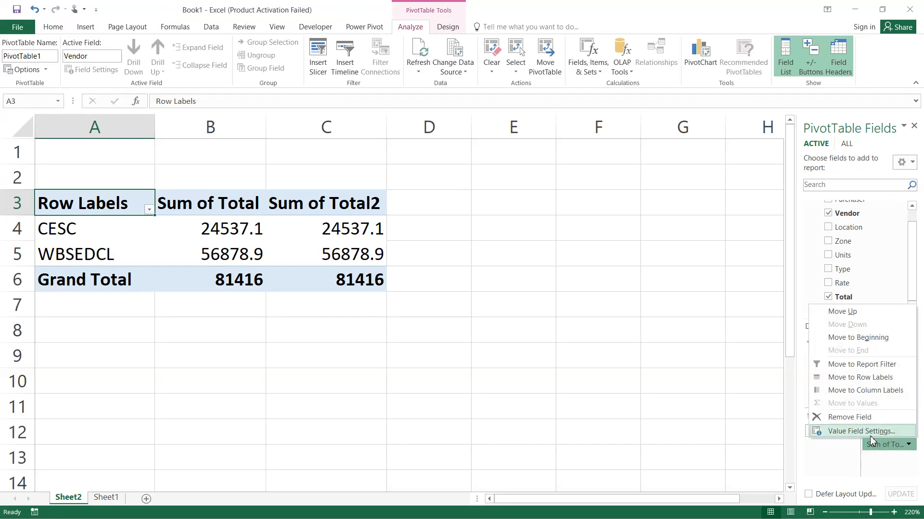
{"action": "left_click", "coordinate": [870, 433]}
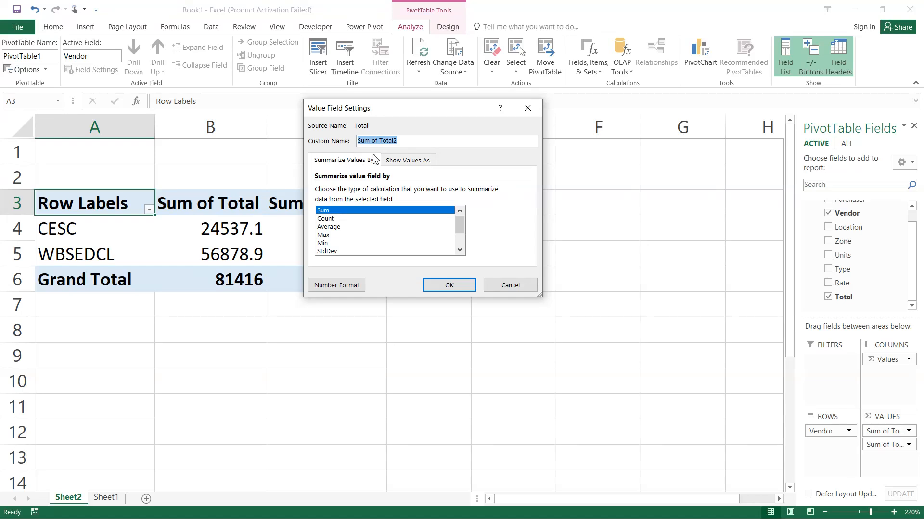
{"action": "left_click", "coordinate": [410, 163]}
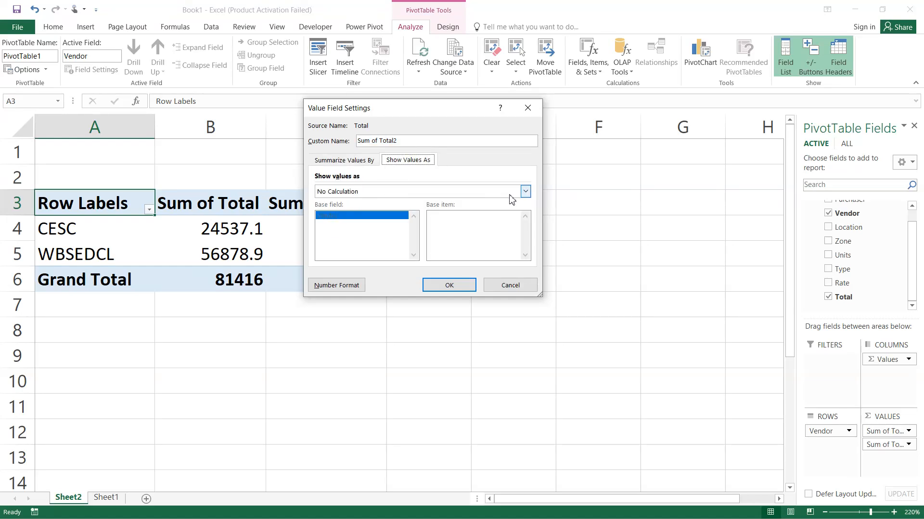
{"action": "left_click", "coordinate": [525, 193]}
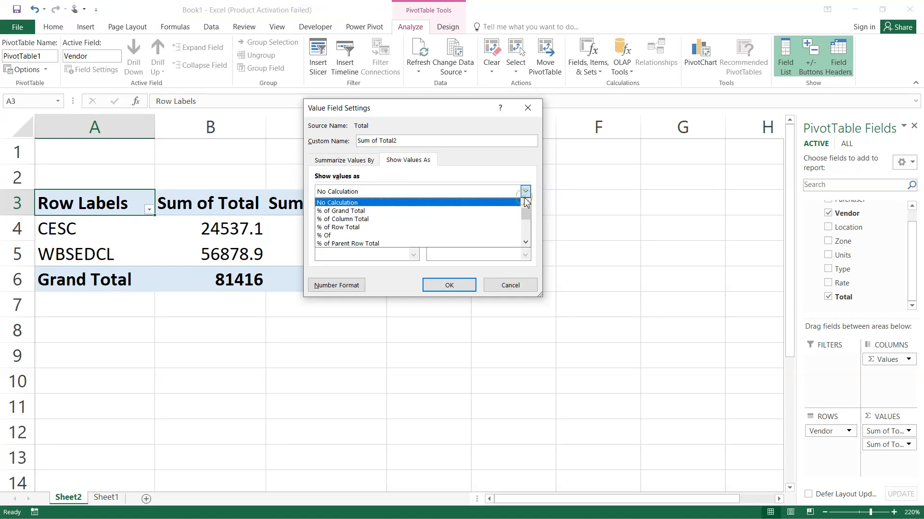
{"action": "left_click", "coordinate": [354, 212]}
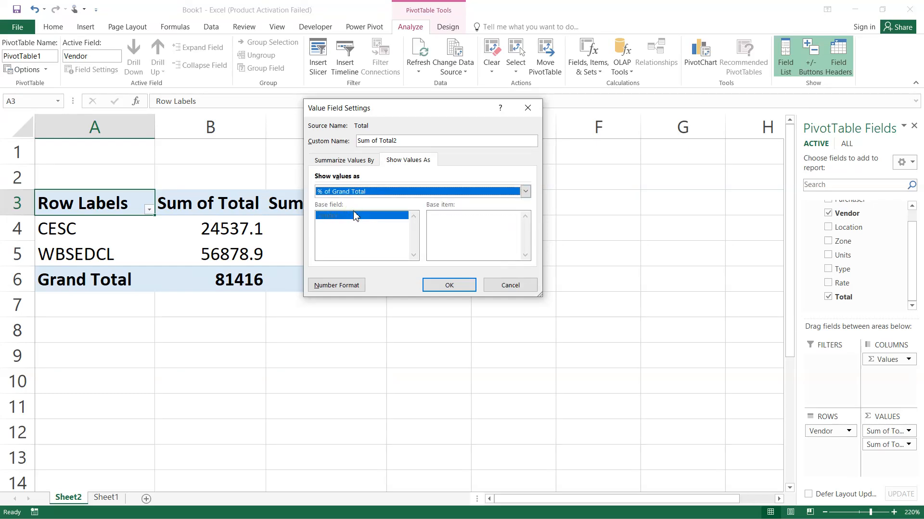
{"action": "left_click", "coordinate": [448, 289]}
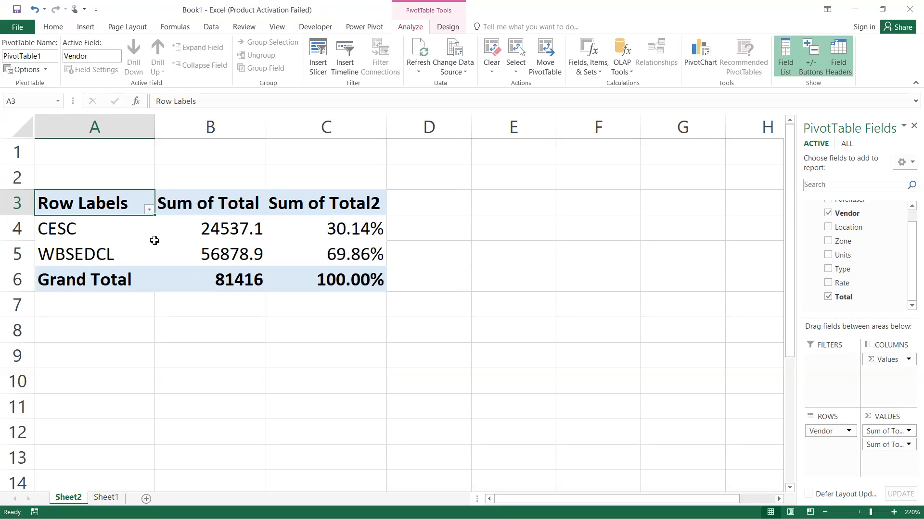
Step: Add a new worksheet and enter the headers Product in A1 and Values in B1
{"action": "mouse_move", "coordinate": [341, 229]}
{"action": "left_click", "coordinate": [146, 499]}
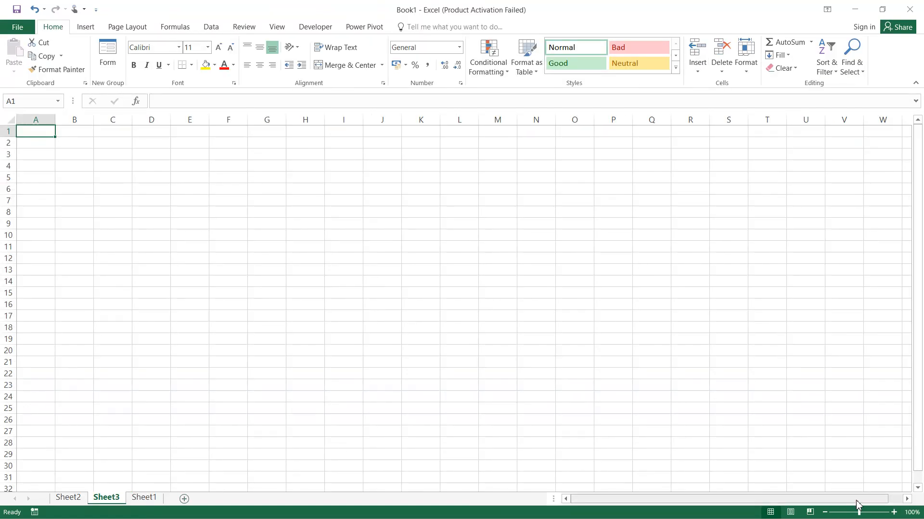
{"action": "left_click", "coordinate": [893, 512]}
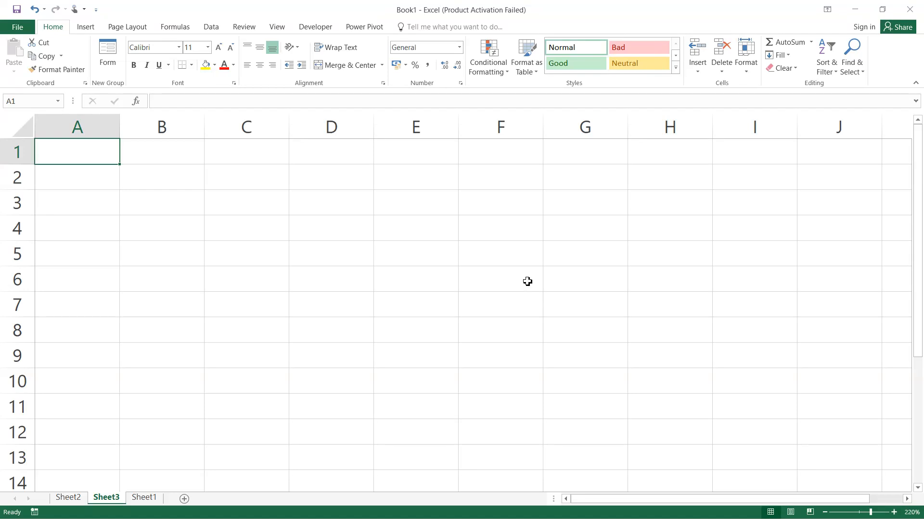
{"action": "type", "text": "Prod"}
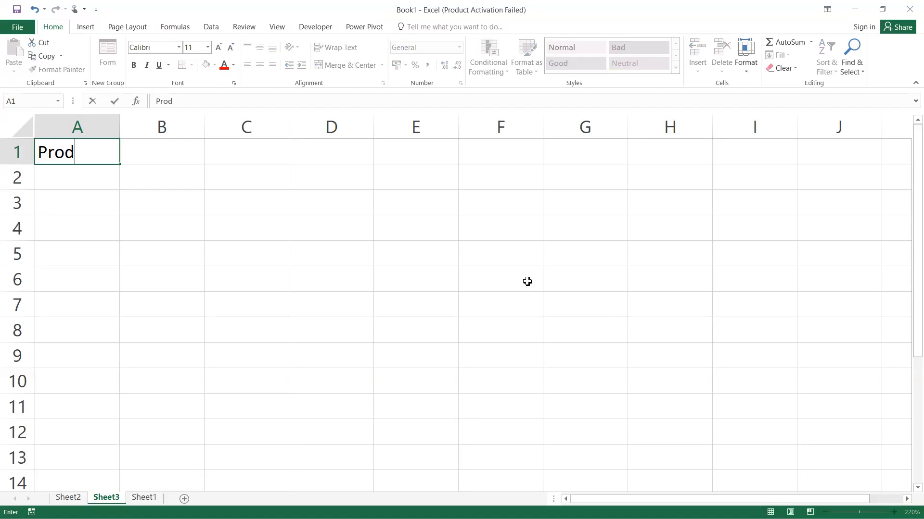
{"action": "type", "text": "uct"}
{"action": "key", "text": "Tab"}
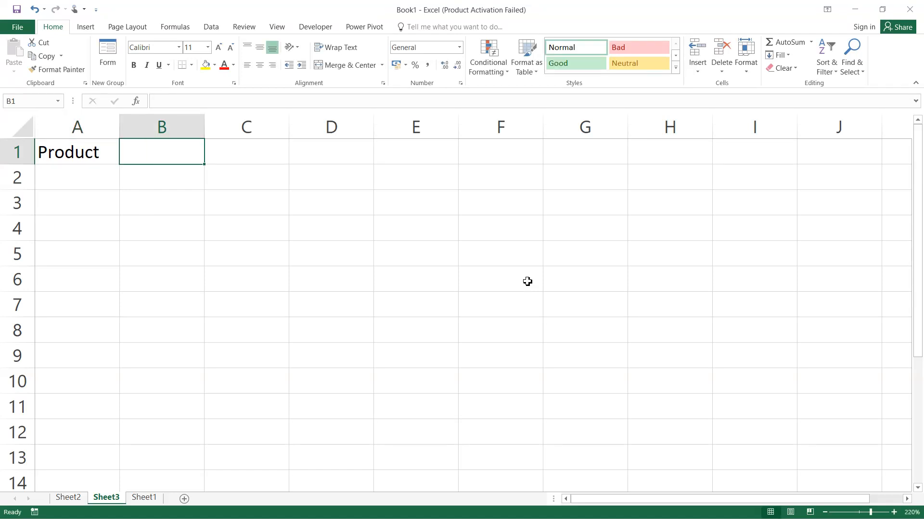
{"action": "type", "text": "Values"}
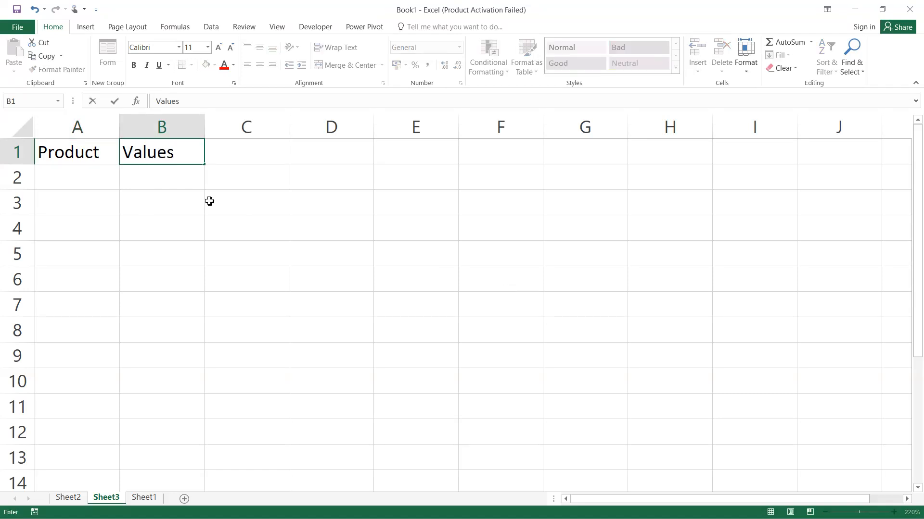
Step: Enter the products Pen in A2 and Eraser in A3
{"action": "left_click", "coordinate": [69, 188]}
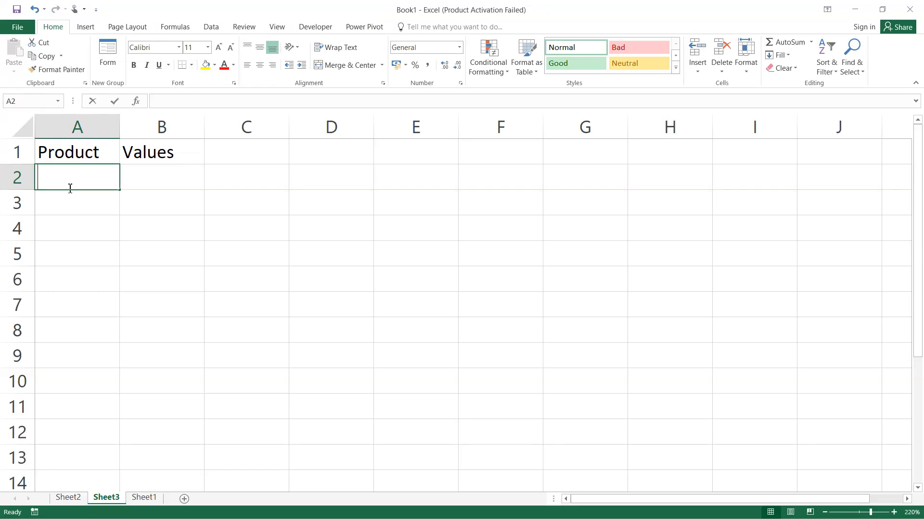
{"action": "type", "text": "Pen"}
{"action": "key", "text": "Return"}
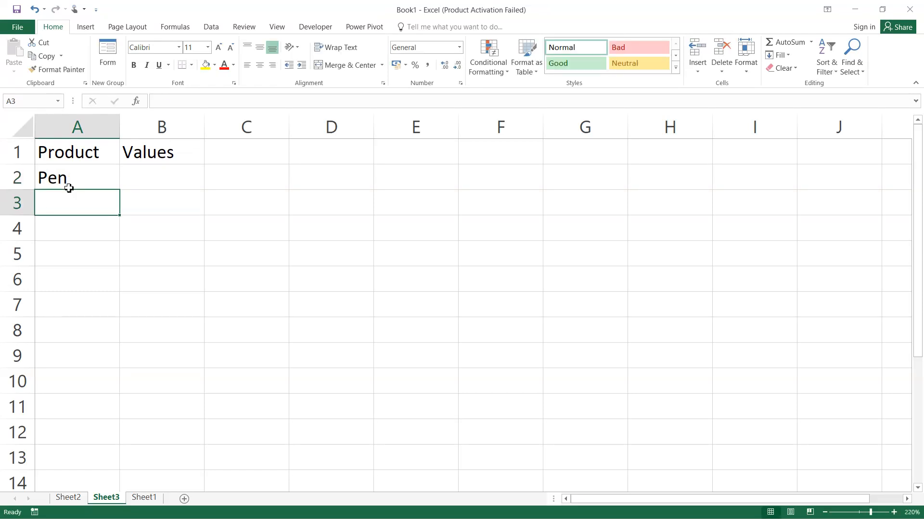
{"action": "type", "text": "Eraser"}
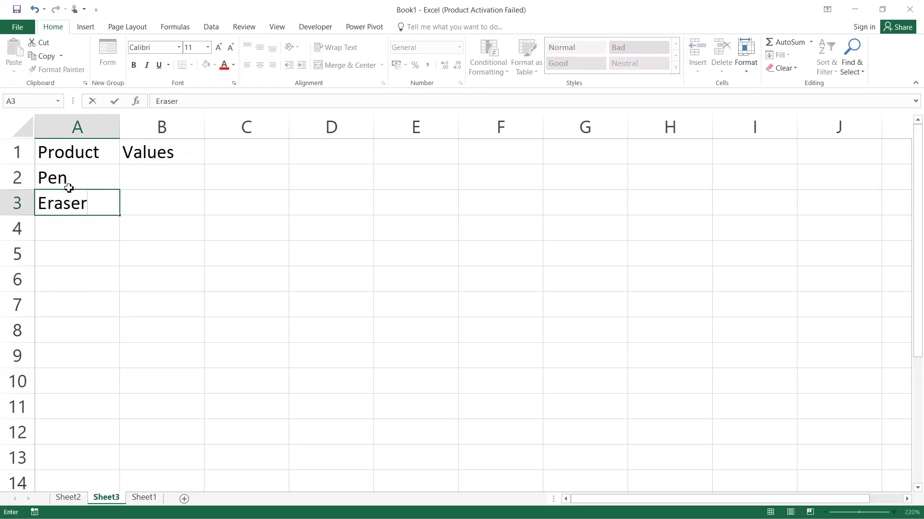
Step: Enter the value 25 for Pen in B2 and 75 for Eraser in B3
{"action": "left_click", "coordinate": [136, 177]}
{"action": "type", "text": "25"}
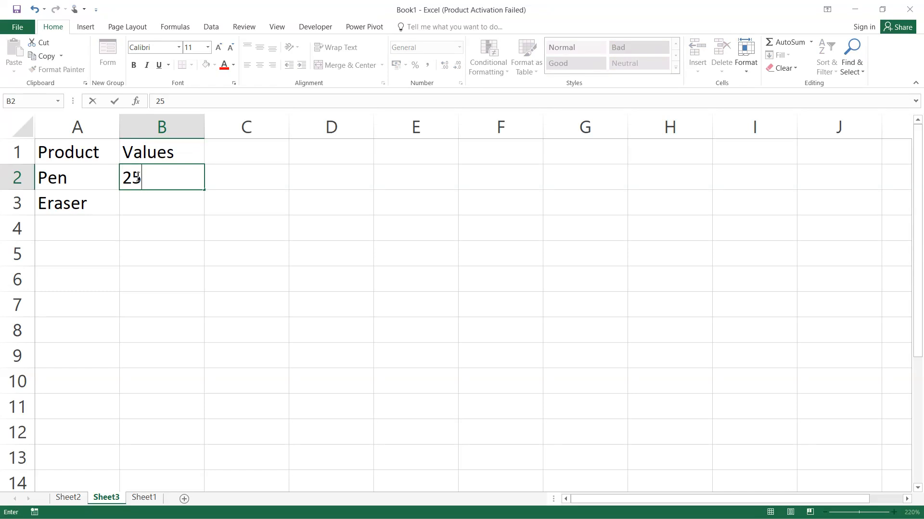
{"action": "key", "text": "Return"}
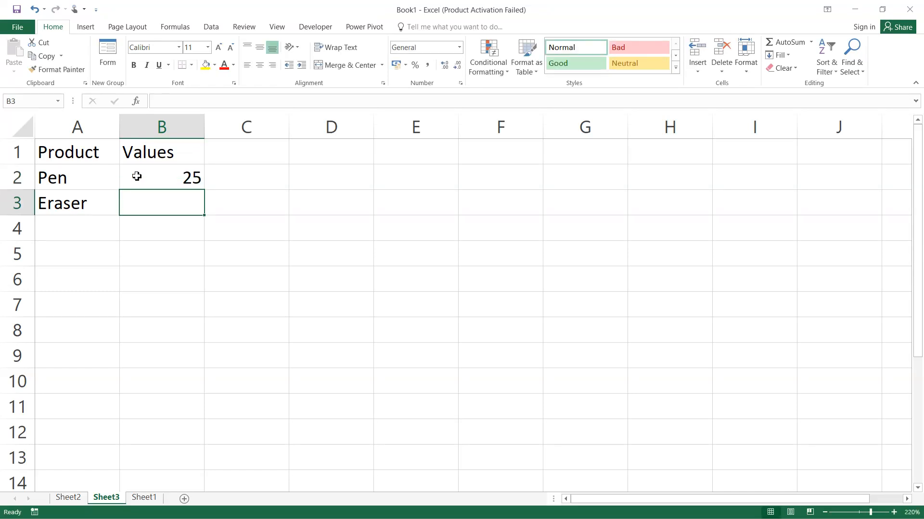
{"action": "type", "text": "754"}
{"action": "key", "text": "BackSpace"}
{"action": "key", "text": "Return"}
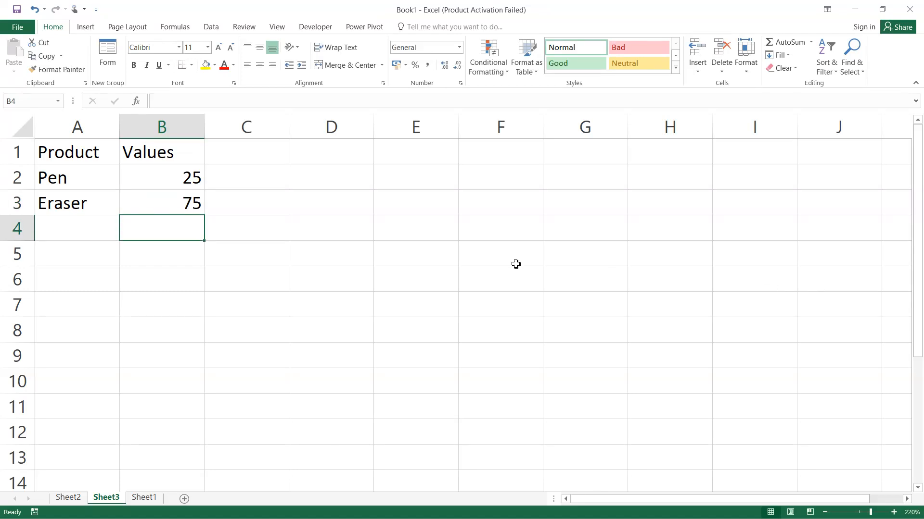
Step: Create a PivotTable from Sheet3 A1:B3 on a new worksheet
{"action": "left_click_drag", "start_coordinate": [72, 151], "coordinate": [154, 213]}
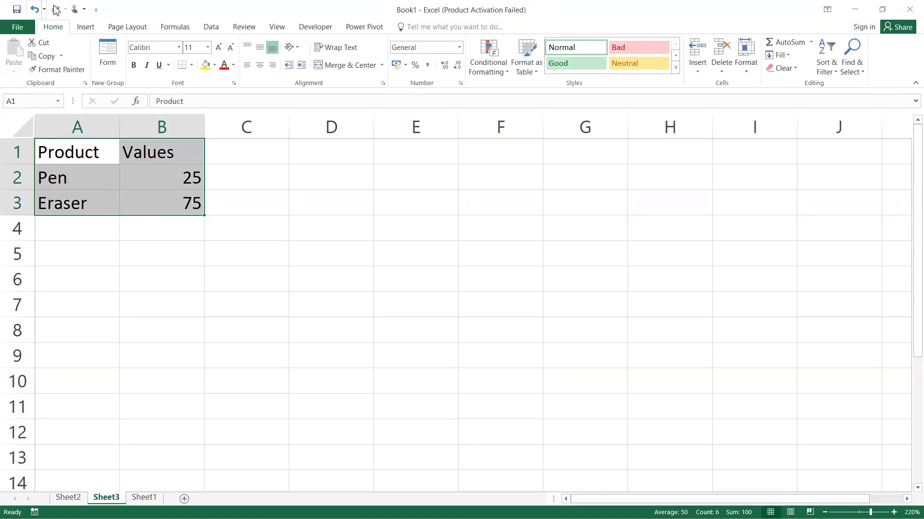
{"action": "left_click", "coordinate": [87, 29]}
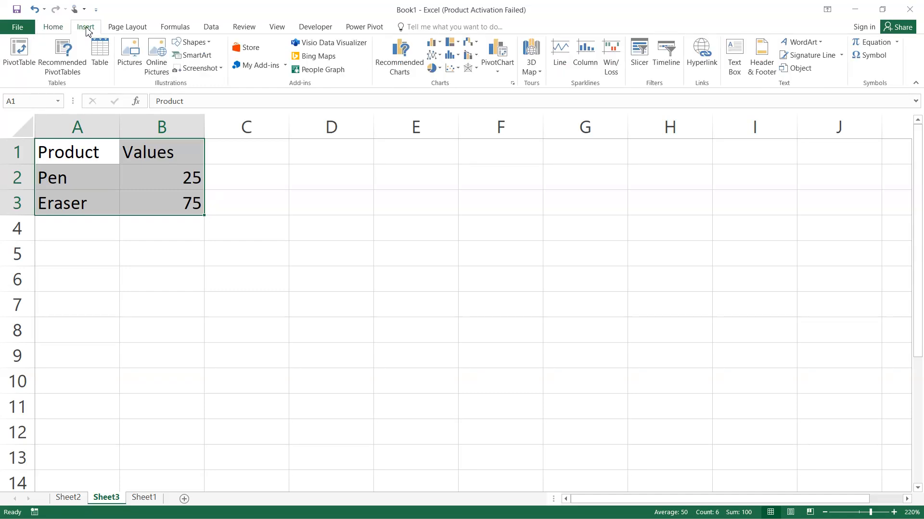
{"action": "left_click", "coordinate": [20, 55]}
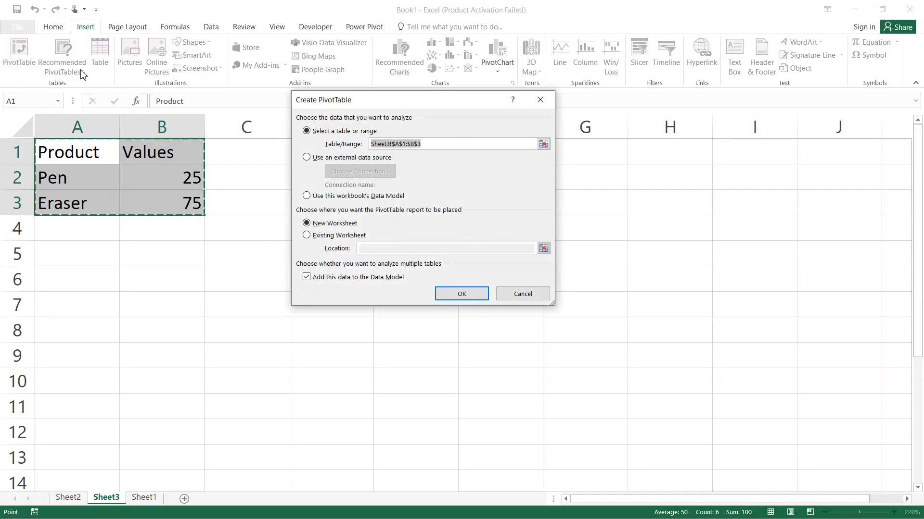
{"action": "left_click", "coordinate": [459, 294]}
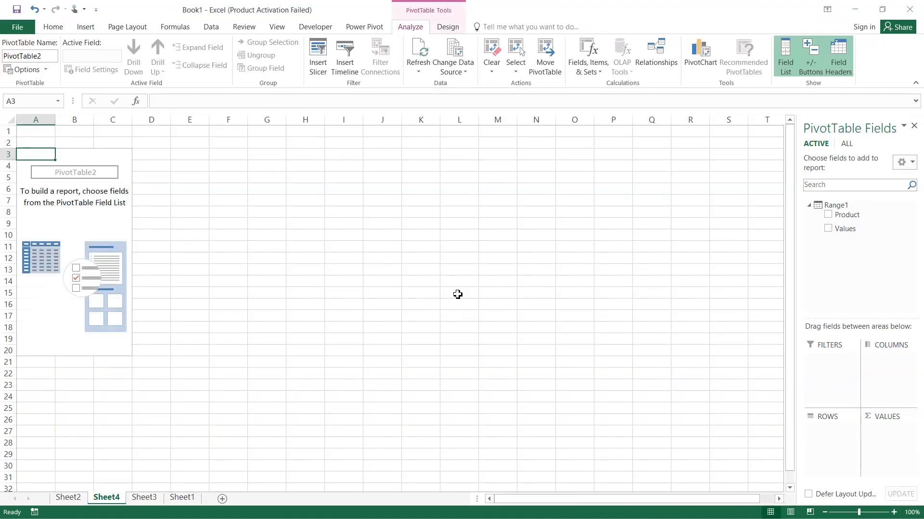
Step: Place the Product field in the PivotTable's rows and add the Values field to its values twice
{"action": "mouse_move", "coordinate": [842, 215]}
{"action": "left_mouse_down"}
{"action": "mouse_move", "coordinate": [797, 435]}
{"action": "mouse_move", "coordinate": [827, 437]}
{"action": "left_mouse_up"}
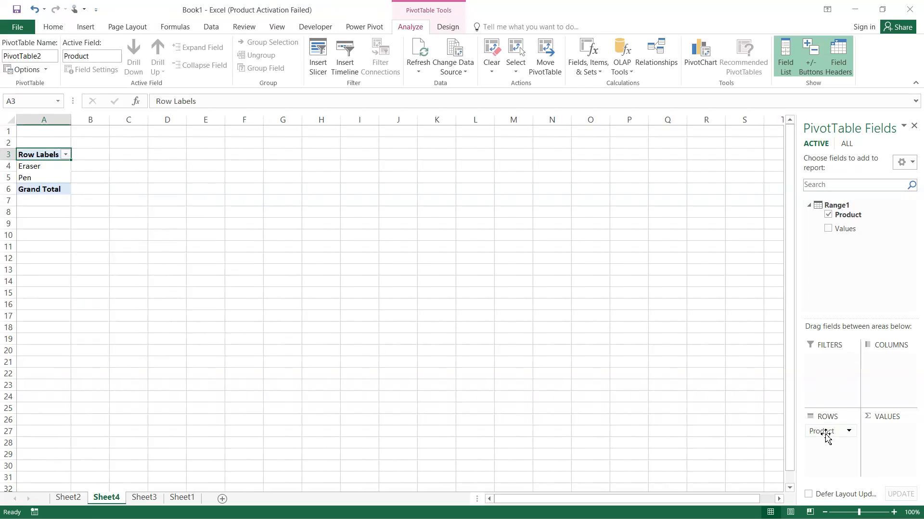
{"action": "left_click_drag", "start_coordinate": [839, 230], "coordinate": [881, 435]}
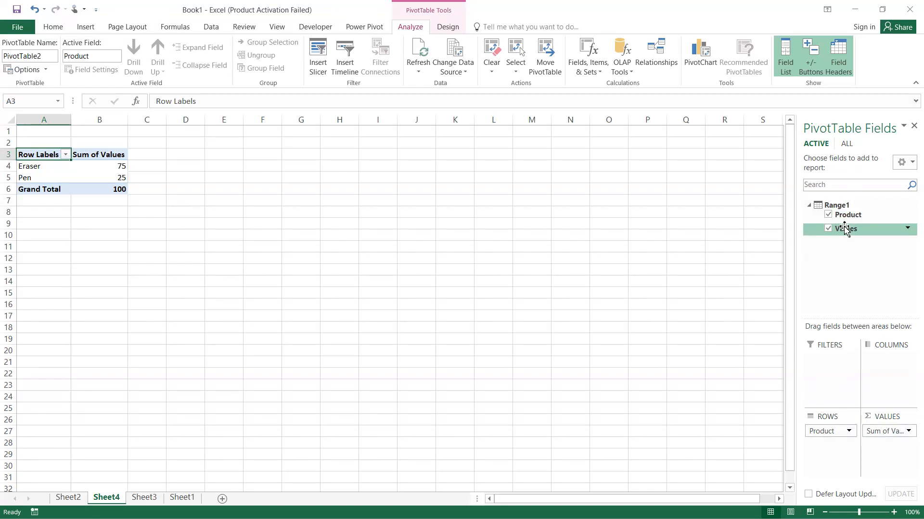
{"action": "left_click_drag", "start_coordinate": [846, 229], "coordinate": [883, 447]}
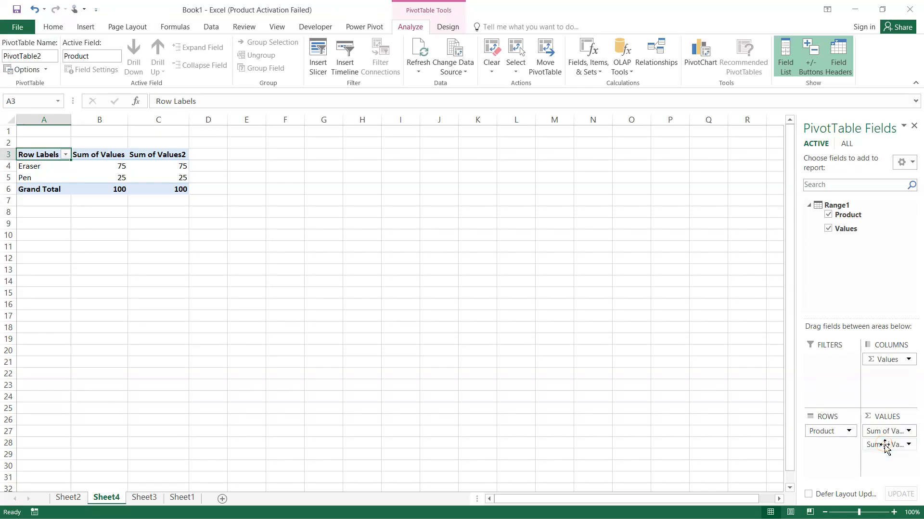
Step: Show the second Sum of Values field in the PivotTable as % of Grand Total
{"action": "left_click", "coordinate": [881, 446]}
{"action": "left_click", "coordinate": [877, 450]}
{"action": "left_click", "coordinate": [877, 451]}
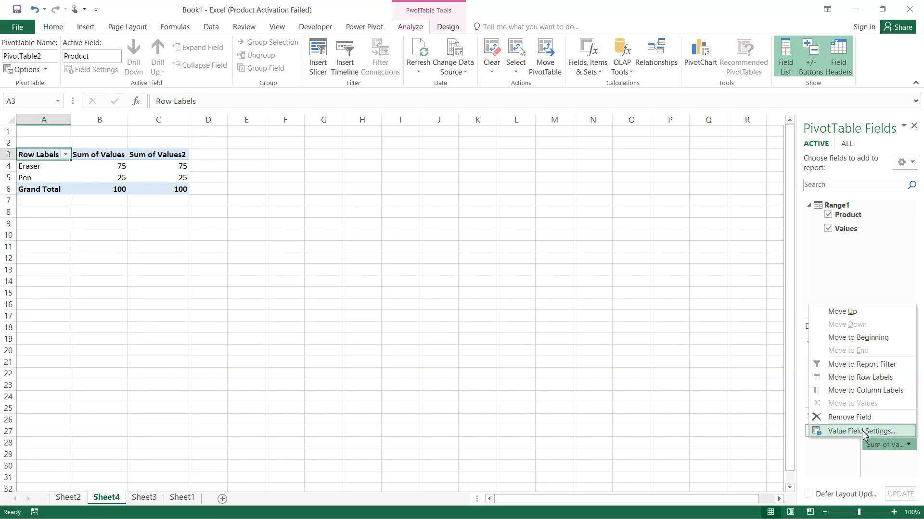
{"action": "left_click", "coordinate": [861, 431]}
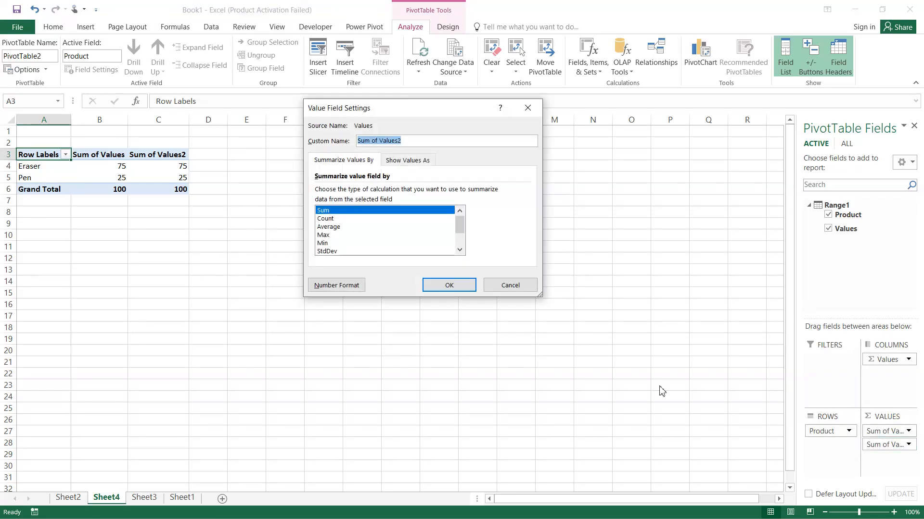
{"action": "left_click", "coordinate": [400, 162]}
{"action": "left_click", "coordinate": [526, 192]}
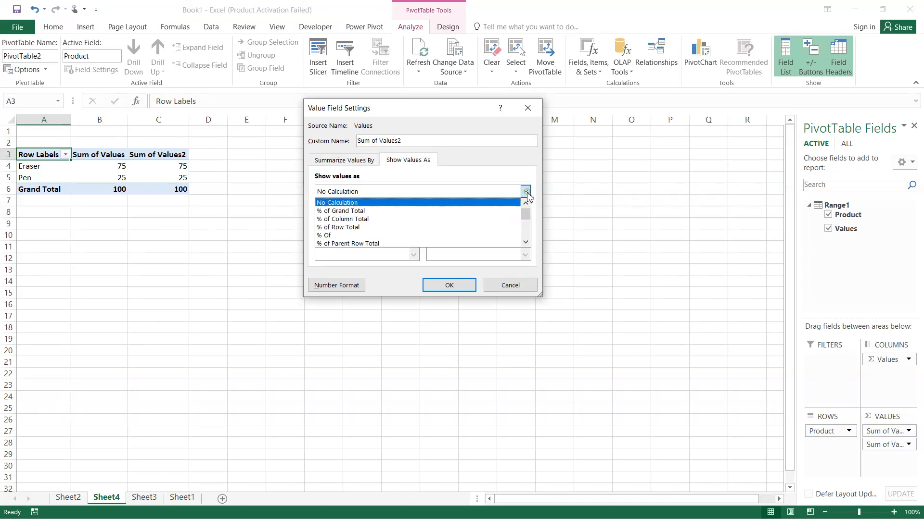
{"action": "left_click", "coordinate": [344, 210]}
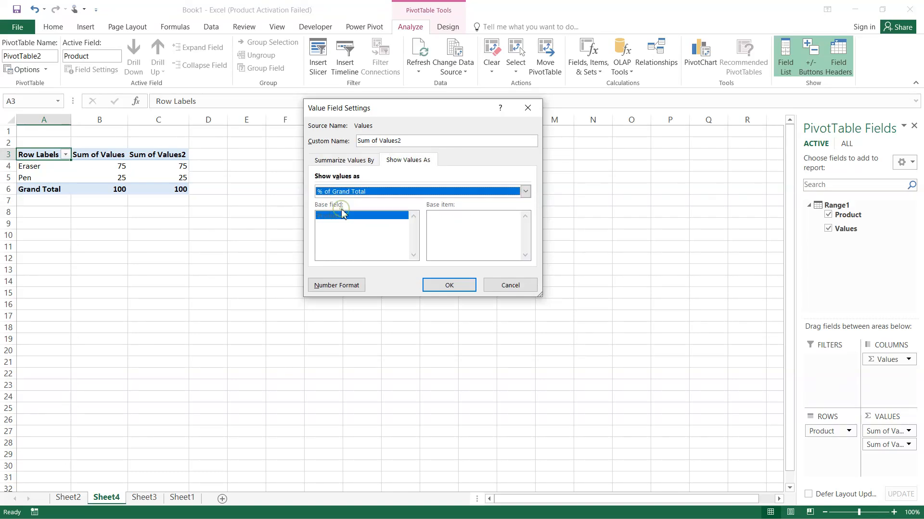
{"action": "left_click", "coordinate": [447, 286]}
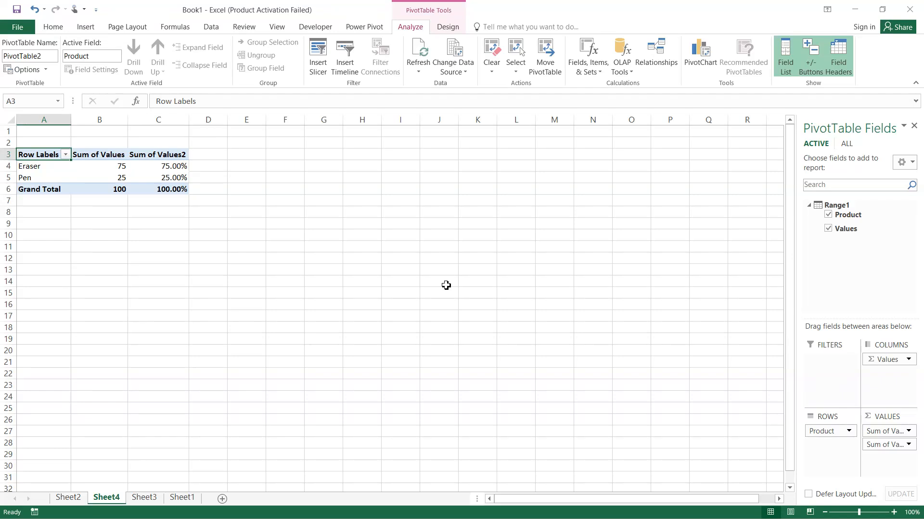
{"action": "mouse_move", "coordinate": [185, 182]}
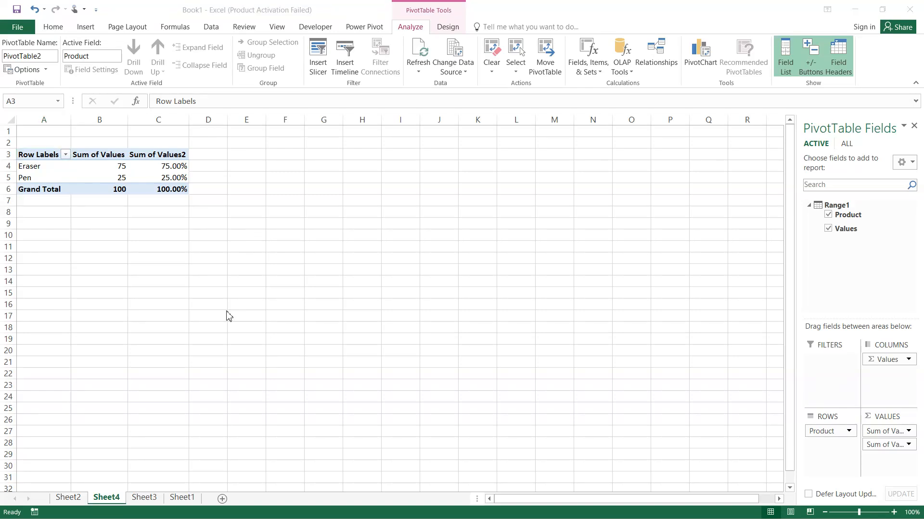
{"action": "key", "text": "super"}
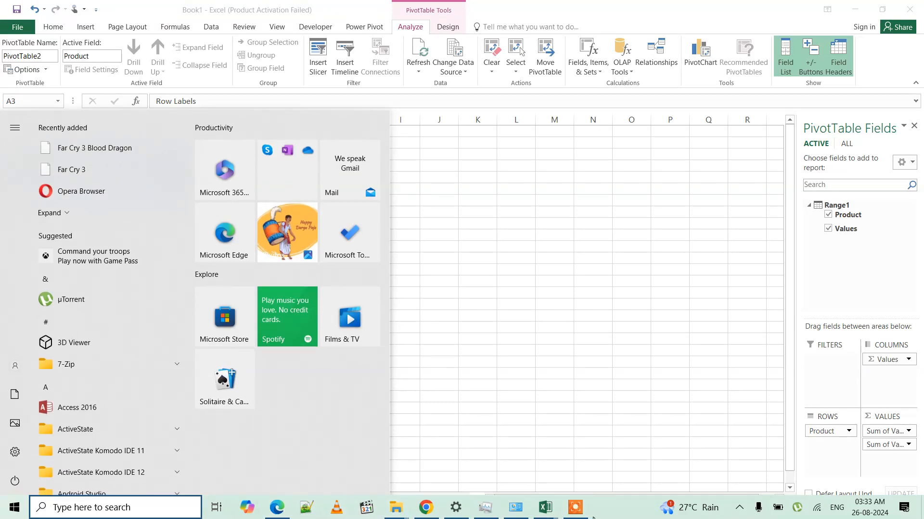